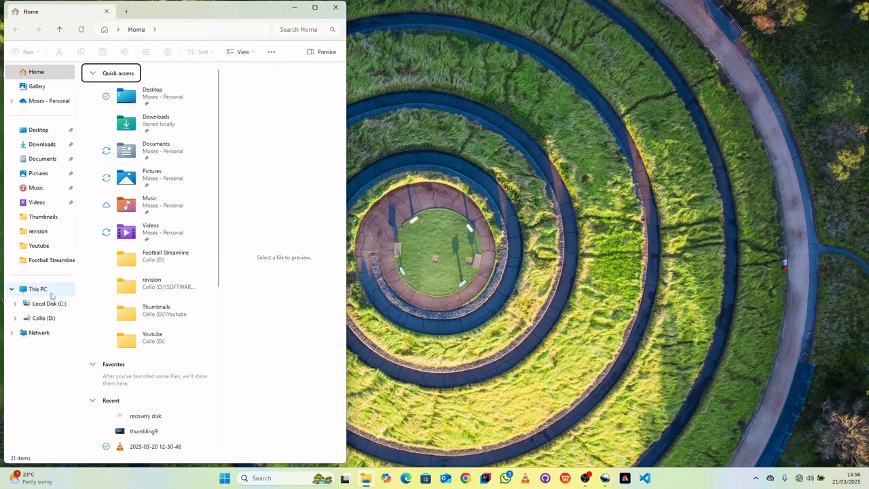
# - View the computer's drives in This PC, and close the File Explorer window
pyautogui.click(48, 292)
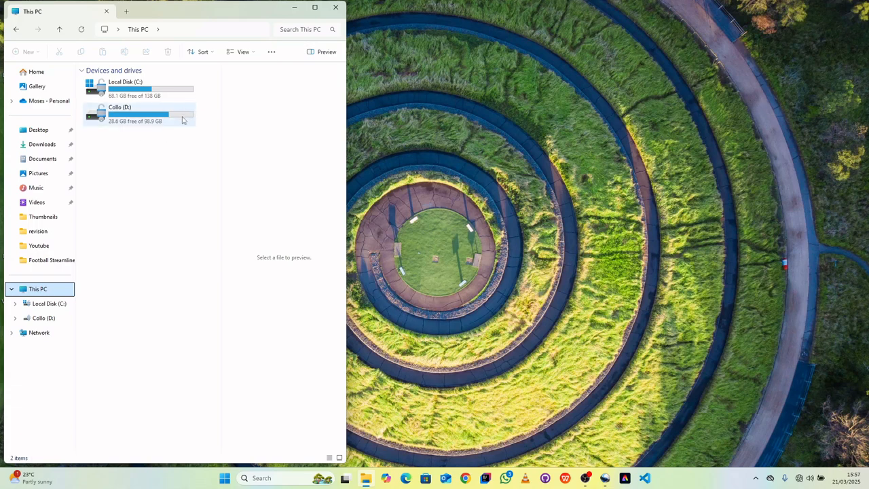
pyautogui.click(336, 8)
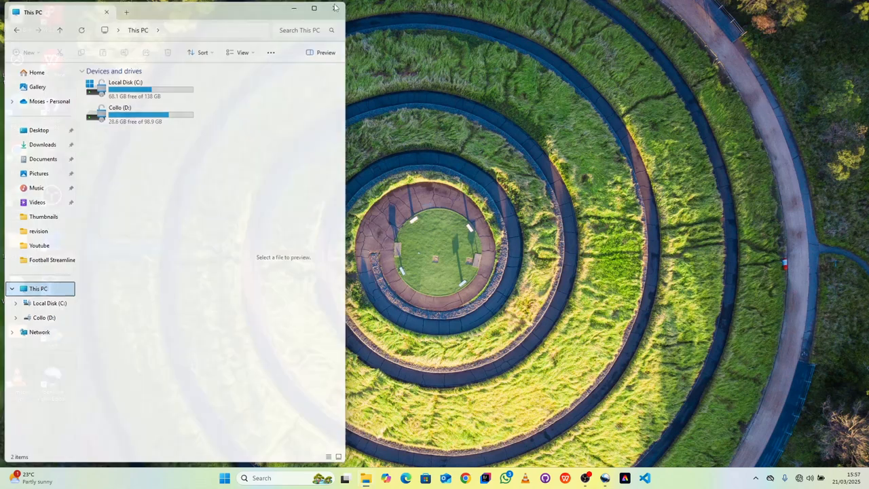
pyautogui.click(260, 479)
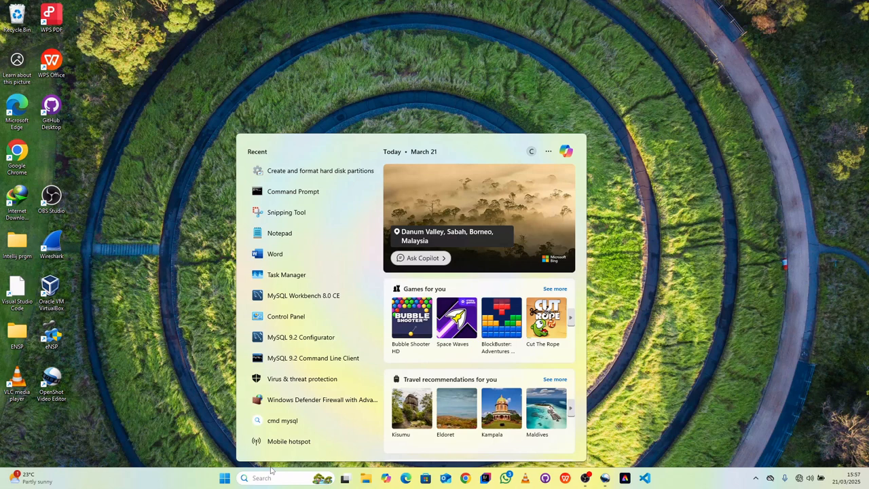
pyautogui.write('form')
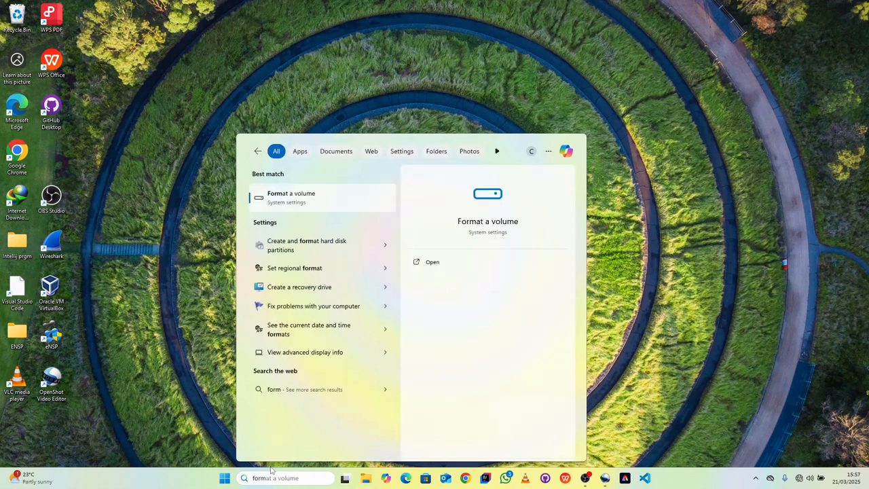
pyautogui.press('BackSpace')
pyautogui.press('BackSpace')
pyautogui.press('BackSpace')
pyautogui.press('BackSpace')
pyautogui.write('dsi')
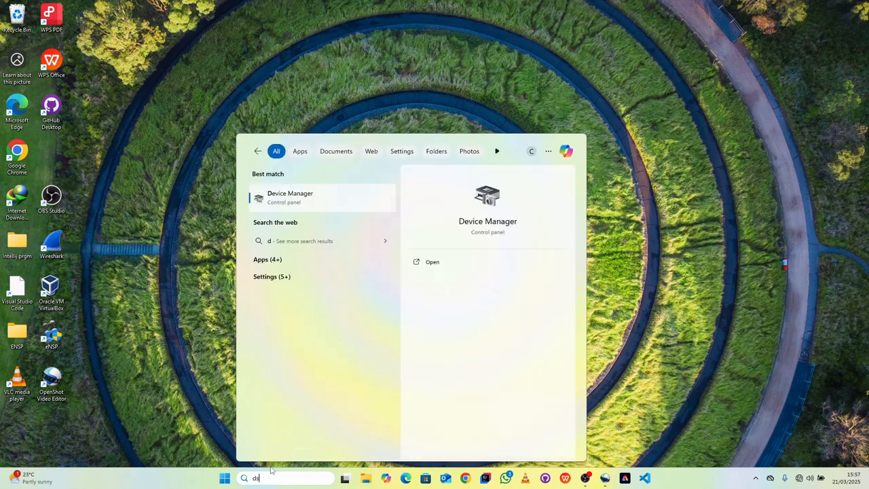
pyautogui.press('BackSpace')
pyautogui.press('BackSpace')
pyautogui.press('BackSpace')
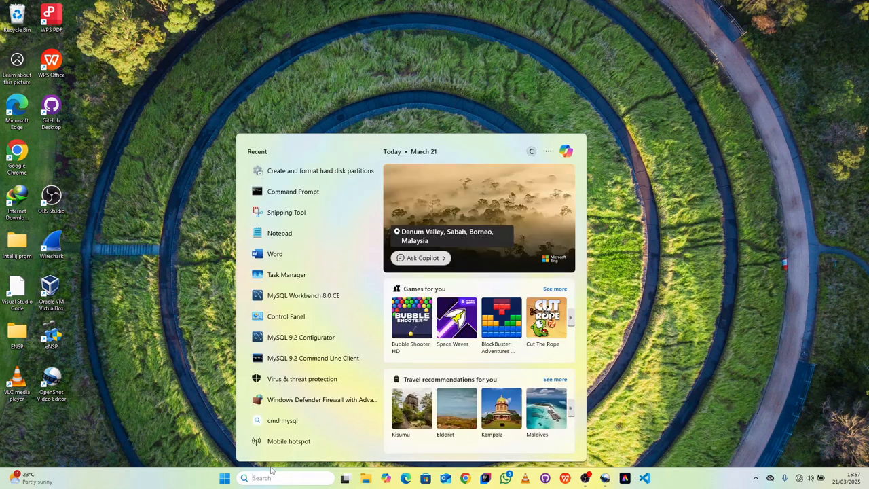
# - Search Windows for "part", open the hard disk partitions tool maximized to examine the disk layout, and close it
pyautogui.write('part')
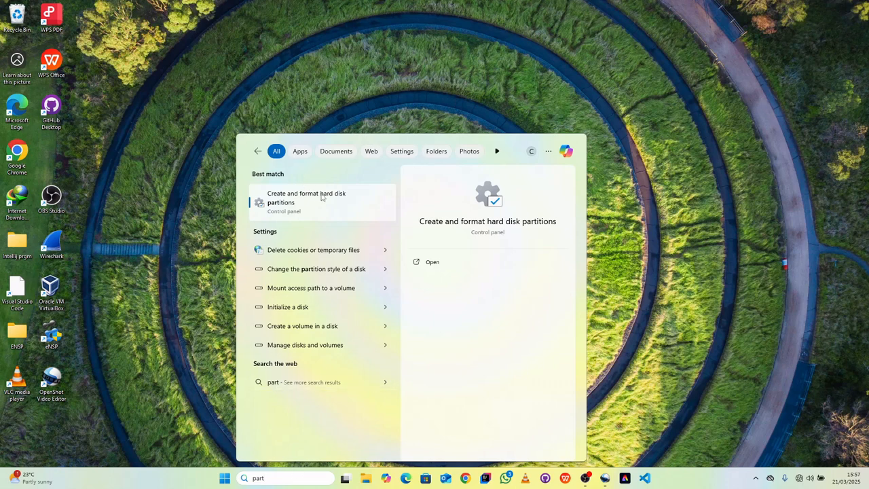
pyautogui.click(293, 206)
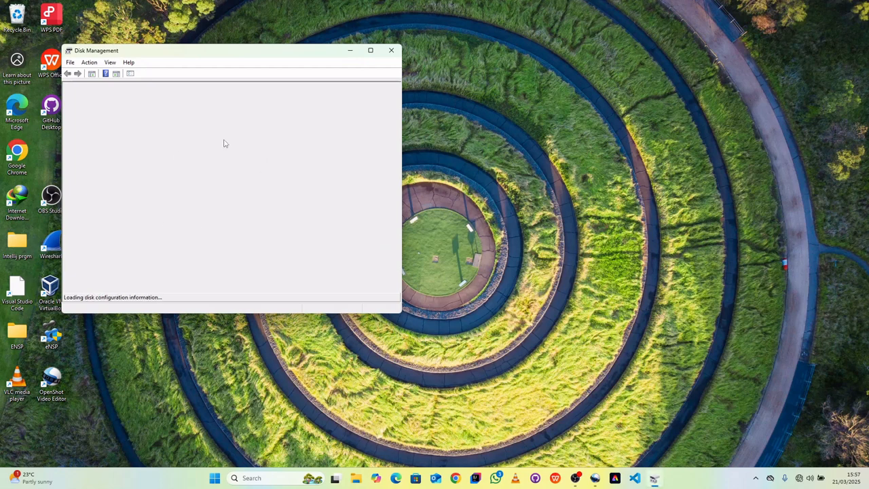
pyautogui.click(371, 50)
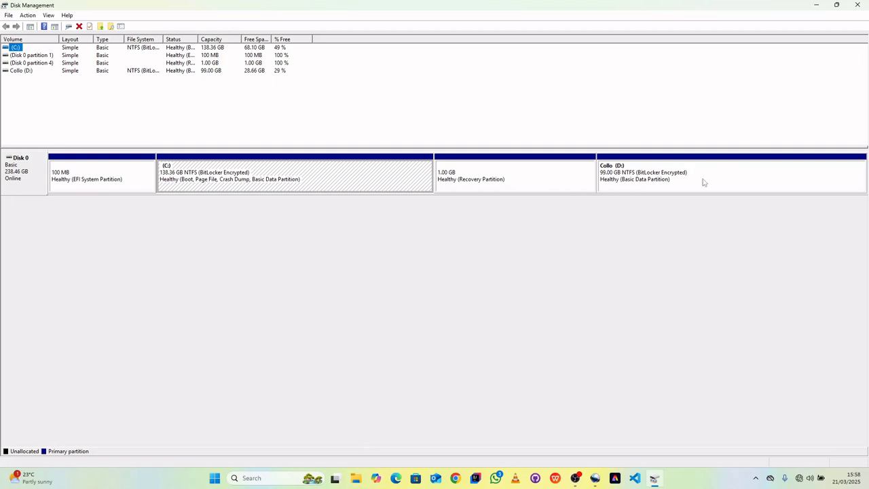
pyautogui.click(857, 4)
# - Open Computer Management from This PC in File Explorer and show Disk Management in a maximized window
pyautogui.click(365, 477)
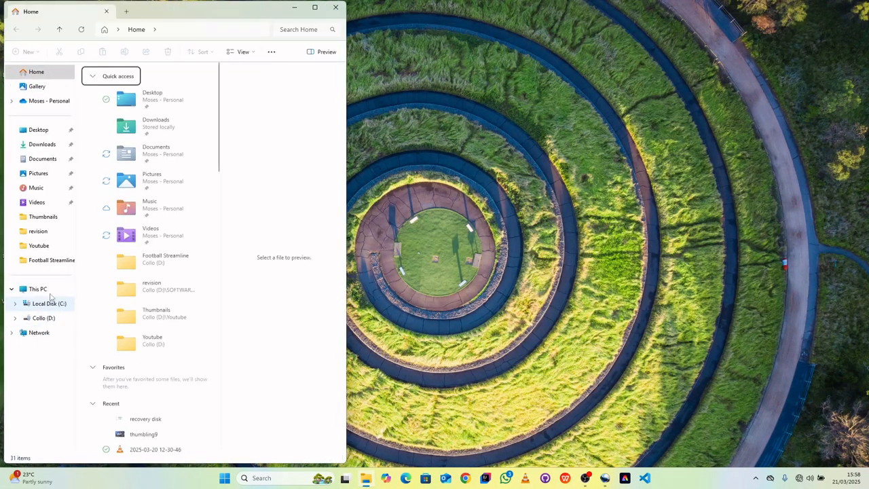
pyautogui.click(38, 291)
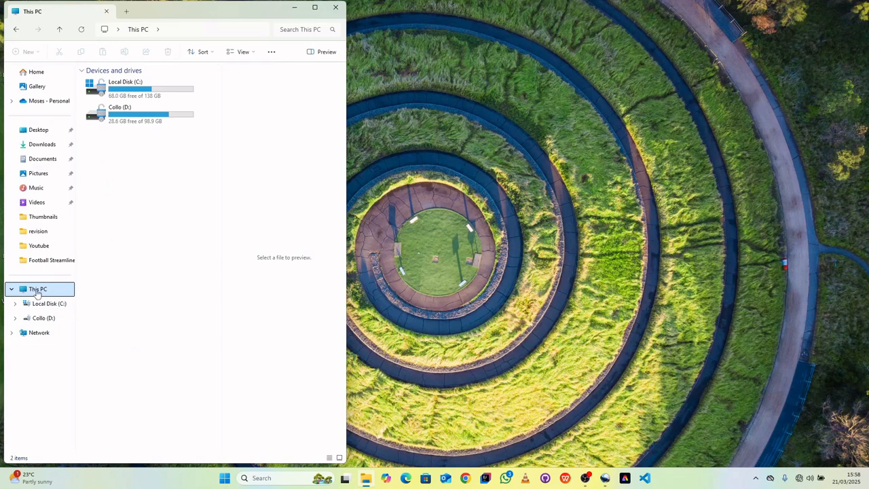
pyautogui.rightClick(38, 290)
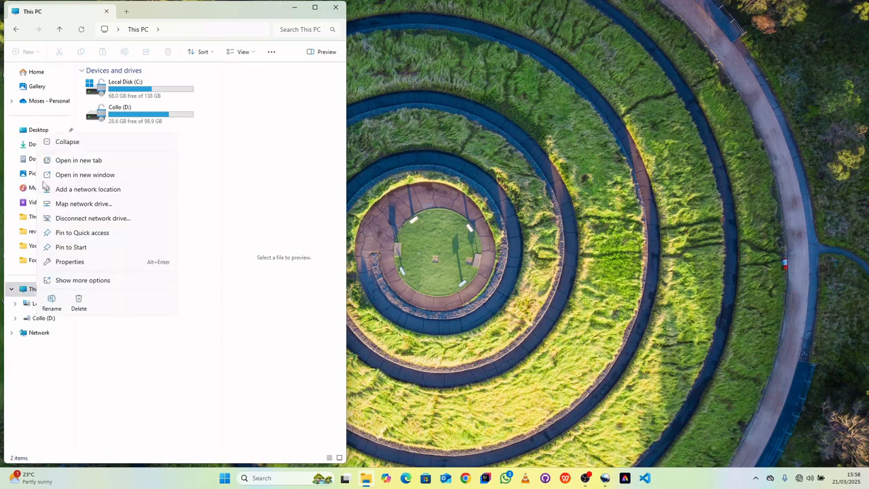
pyautogui.click(83, 280)
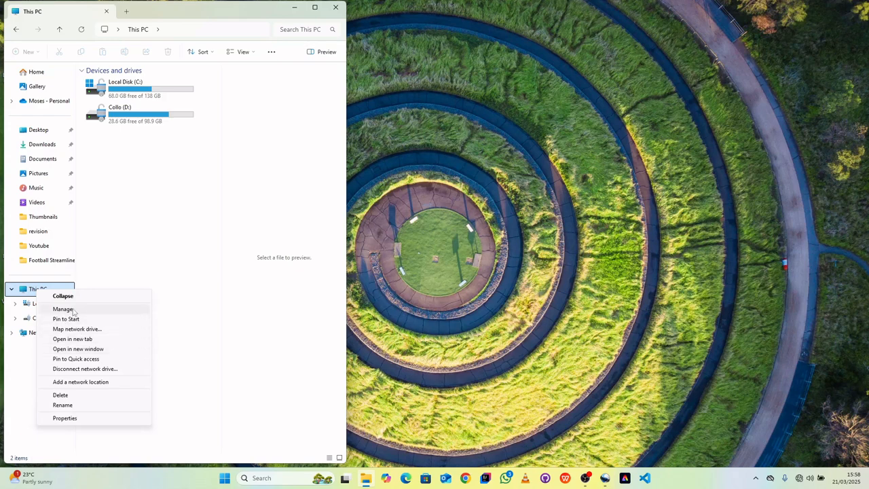
pyautogui.click(73, 311)
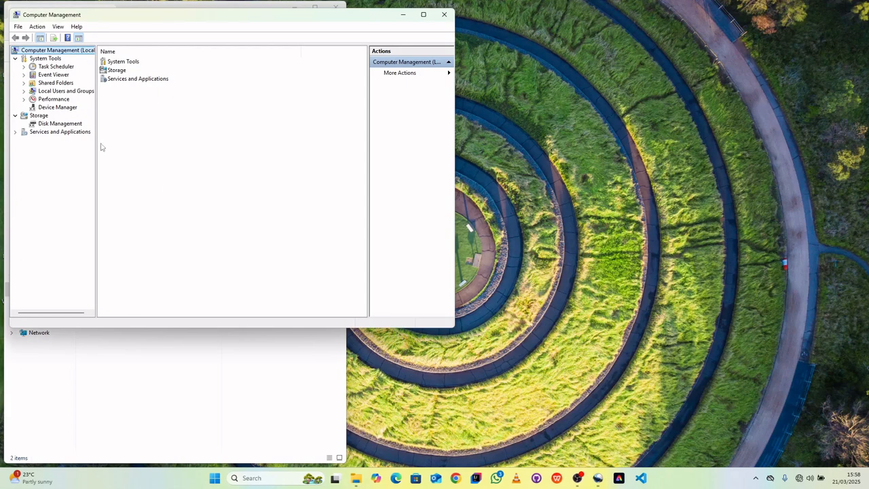
pyautogui.click(51, 126)
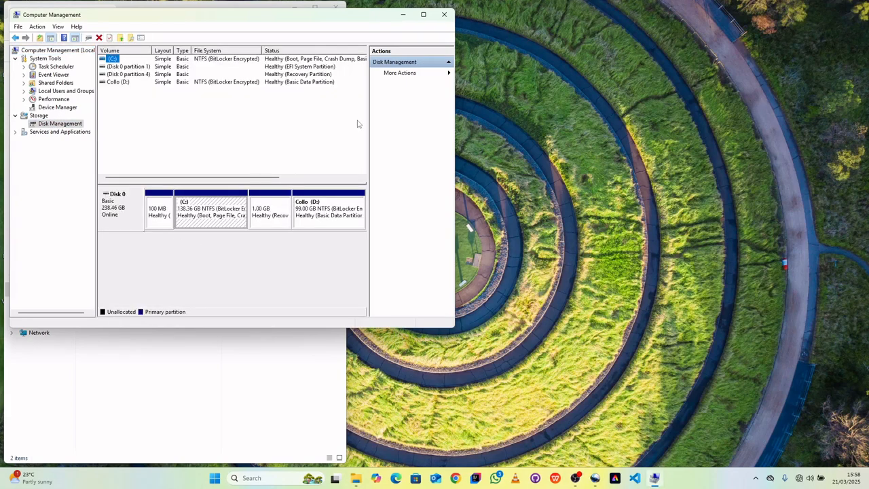
pyautogui.click(423, 14)
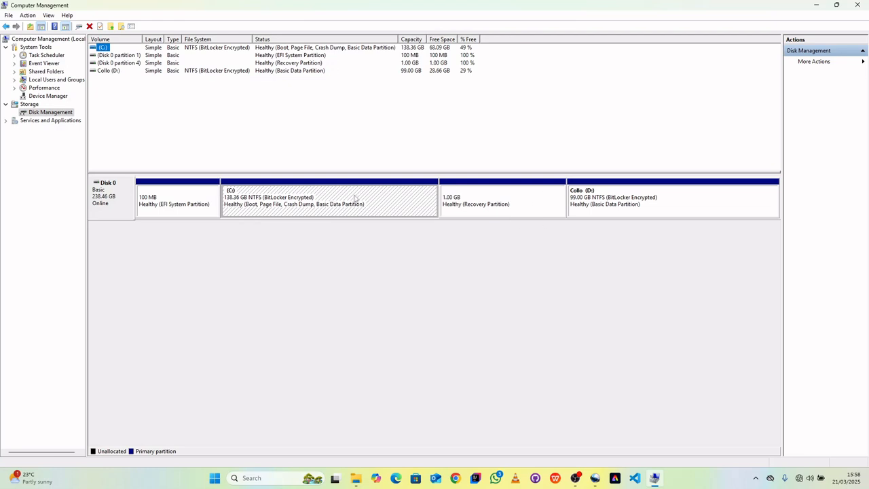
# - Check the volume options of the C: partition, and start Shrink Volume on the Collo (D:) partition
pyautogui.rightClick(354, 199)
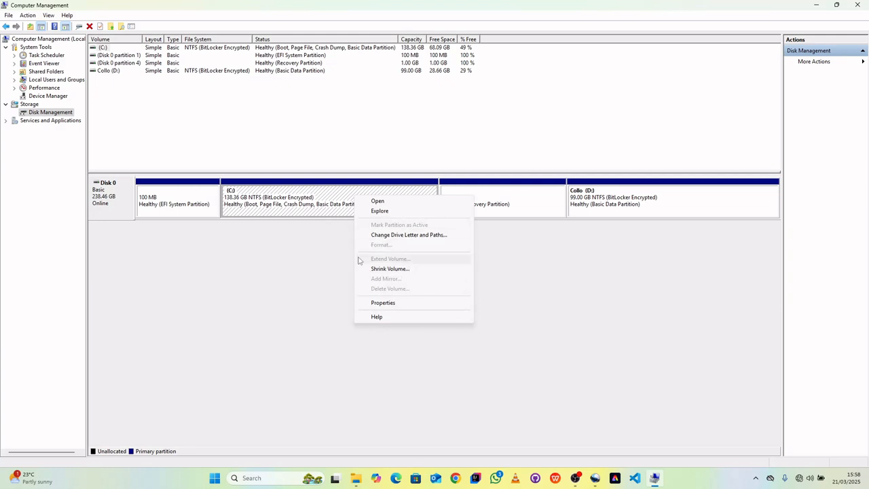
pyautogui.click(306, 278)
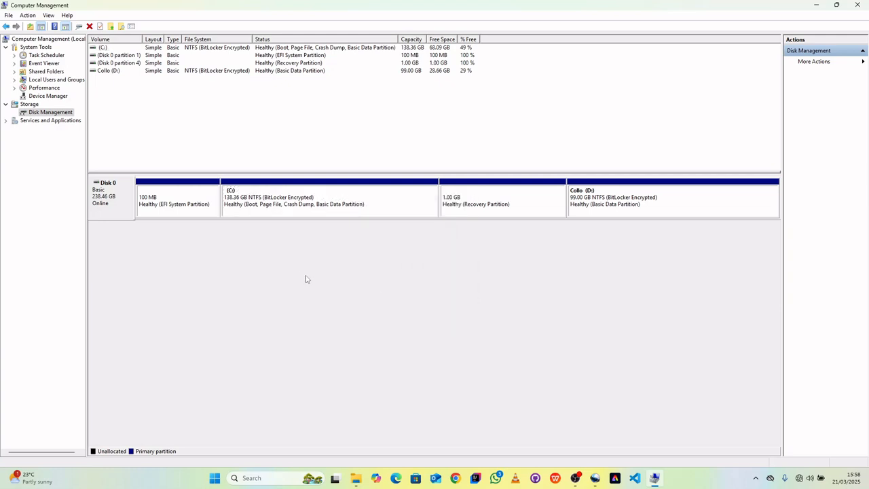
pyautogui.rightClick(678, 202)
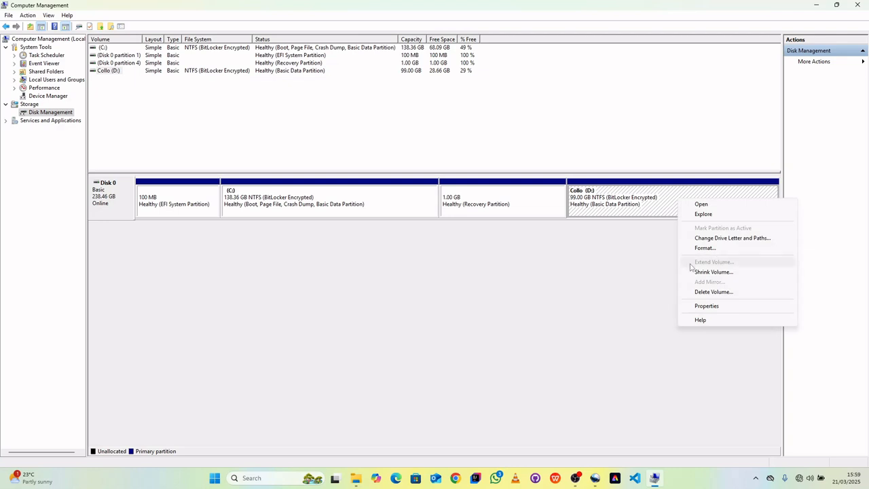
pyautogui.click(709, 272)
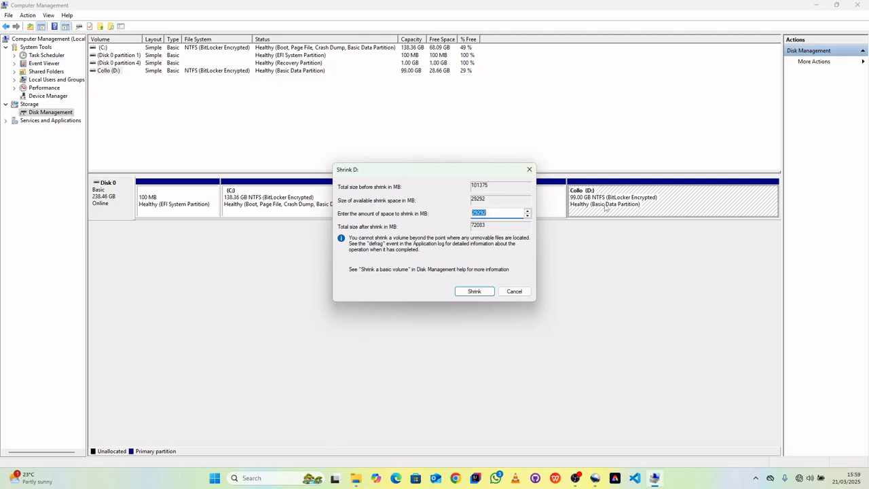
# - Open Calculator and multiply 1024 by 10 to convert 10 GB to megabytes
pyautogui.click(285, 478)
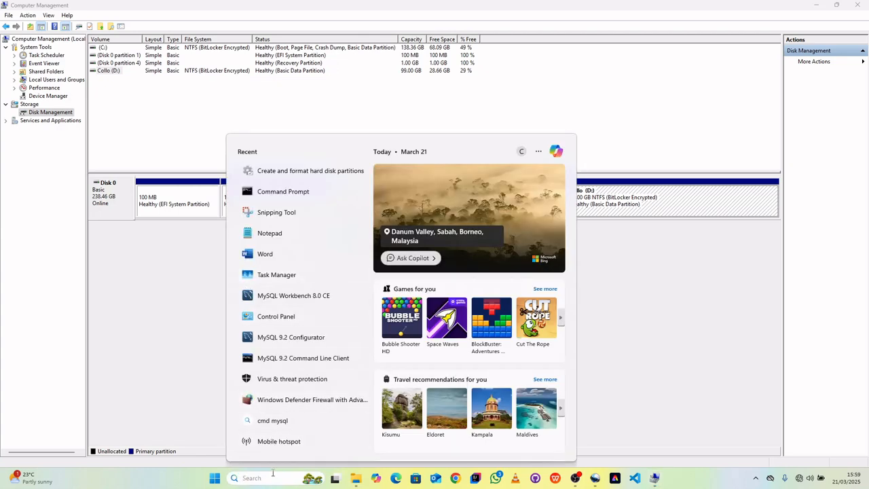
pyautogui.write('calculator')
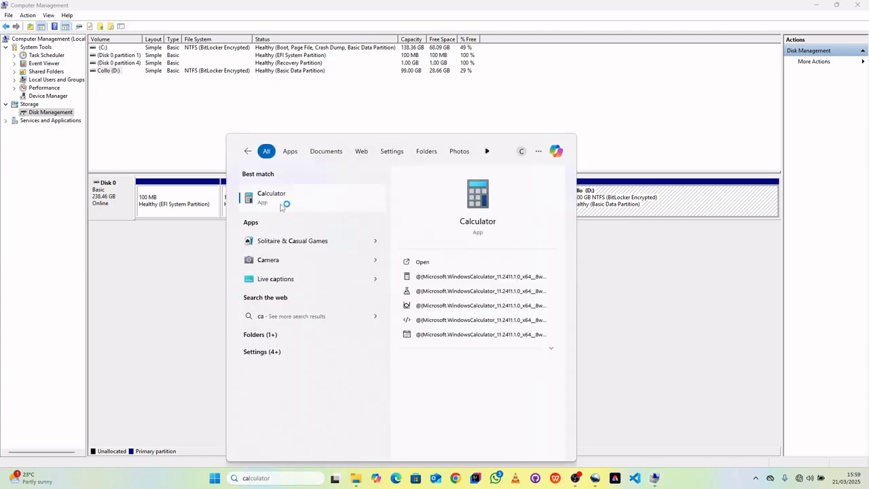
pyautogui.click(284, 203)
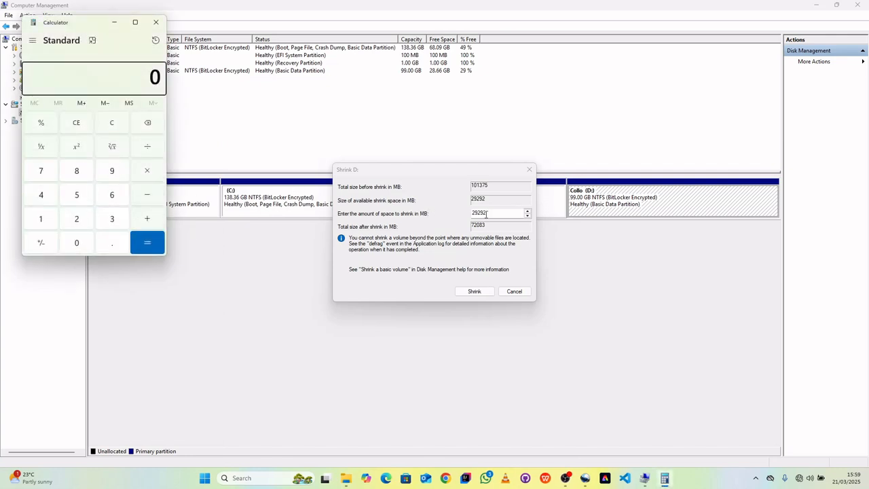
pyautogui.click(48, 222)
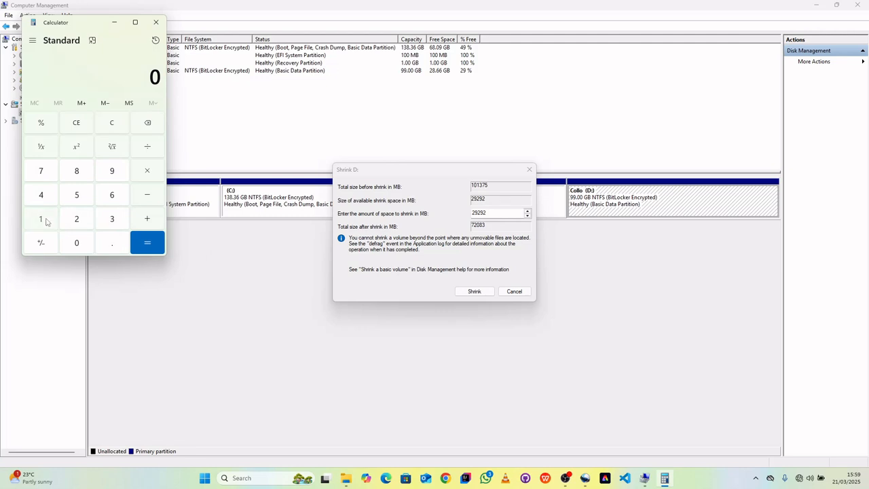
pyautogui.click(76, 243)
pyautogui.click(76, 215)
pyautogui.click(38, 197)
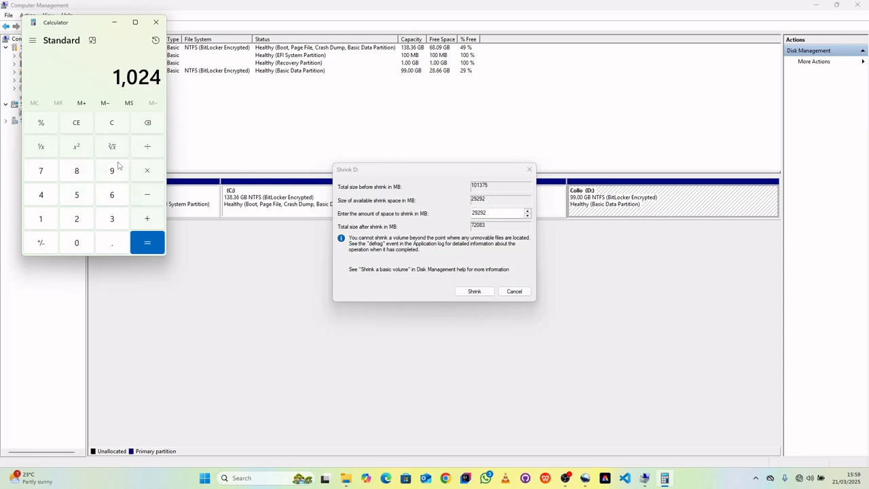
pyautogui.click(147, 173)
pyautogui.click(45, 219)
pyautogui.click(75, 244)
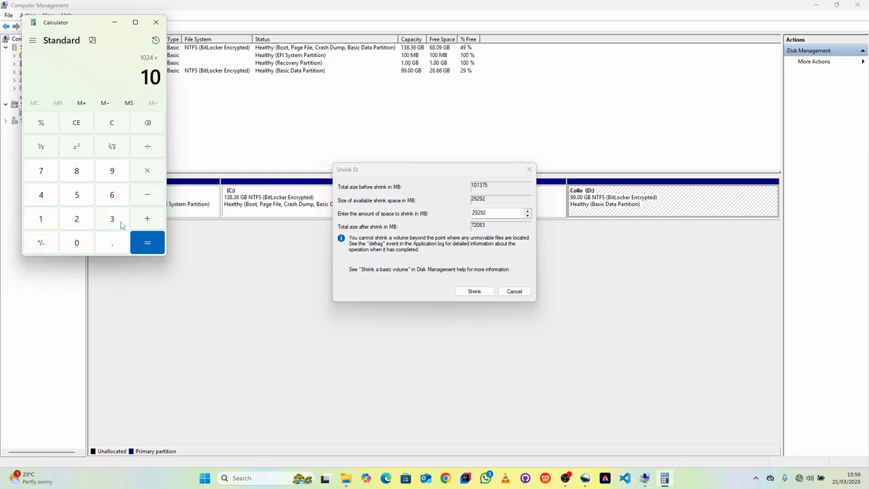
pyautogui.click(147, 243)
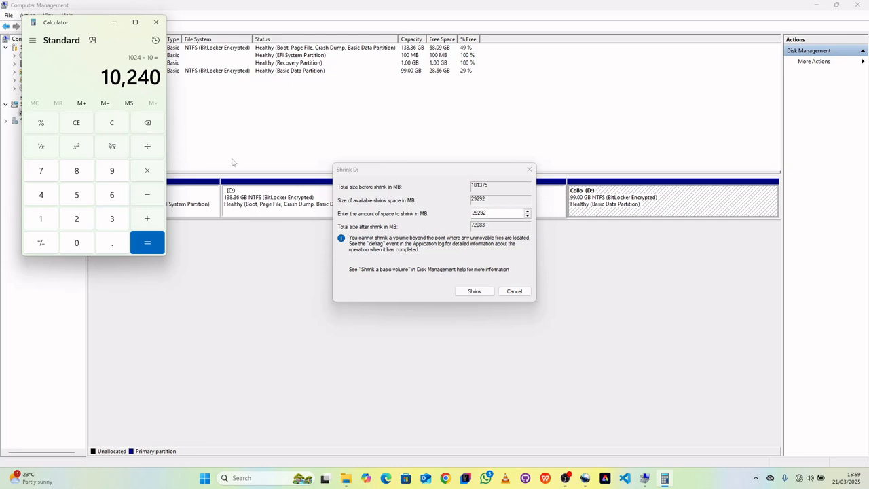
# - Set the amount of space to shrink from drive D: to 10240 MB and run the shrink
pyautogui.click(527, 216)
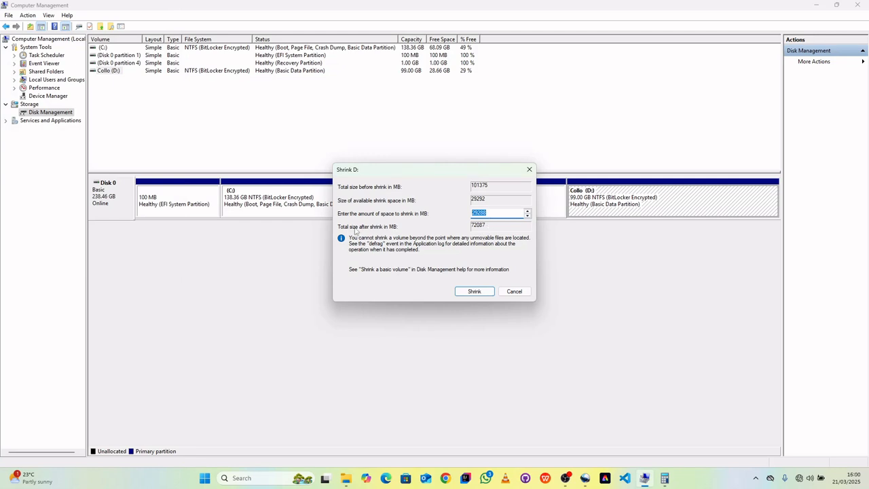
pyautogui.click(497, 214)
pyautogui.press('BackSpace')
pyautogui.press('BackSpace')
pyautogui.press('BackSpace')
pyautogui.press('BackSpace')
pyautogui.moveTo(665, 478)
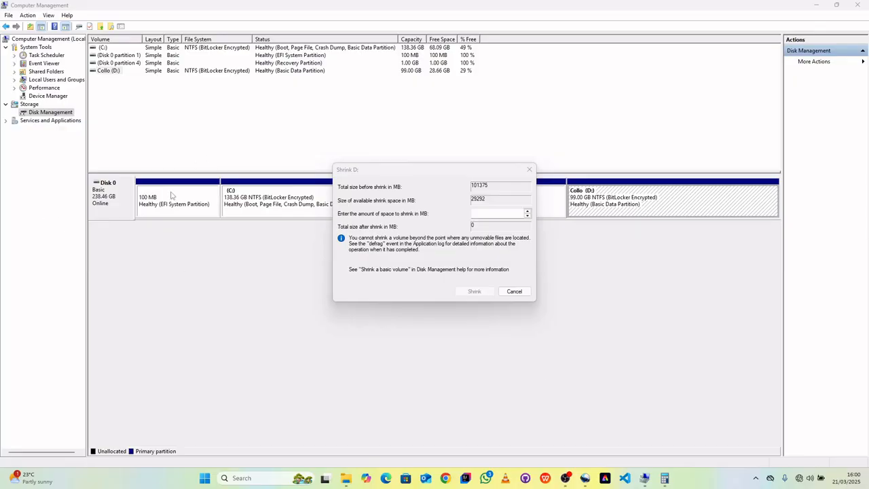
pyautogui.click(665, 478)
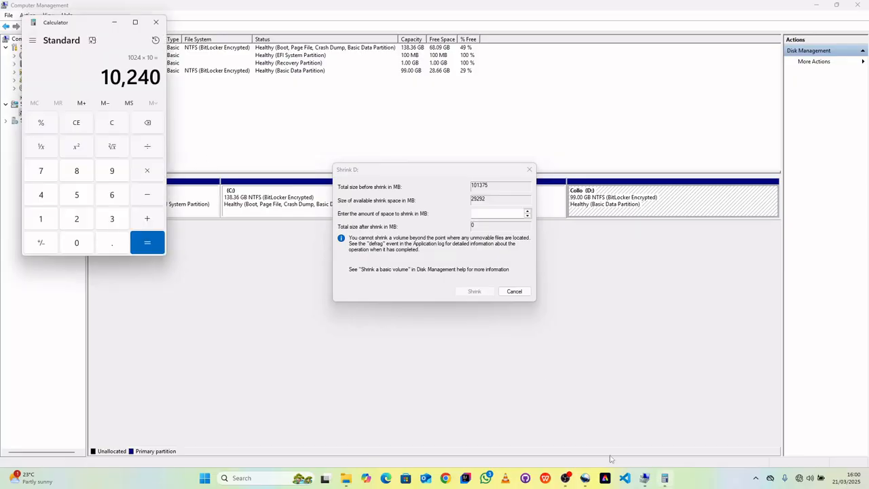
pyautogui.click(483, 215)
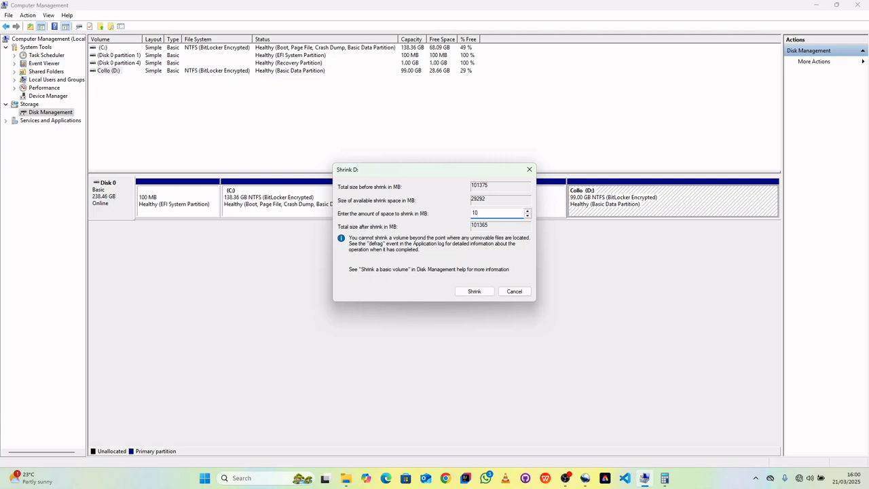
pyautogui.write('10240')
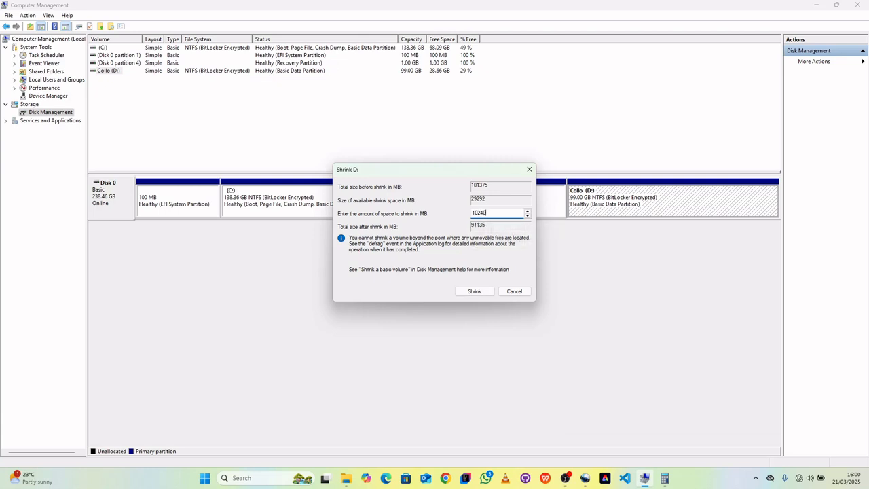
pyautogui.click(481, 292)
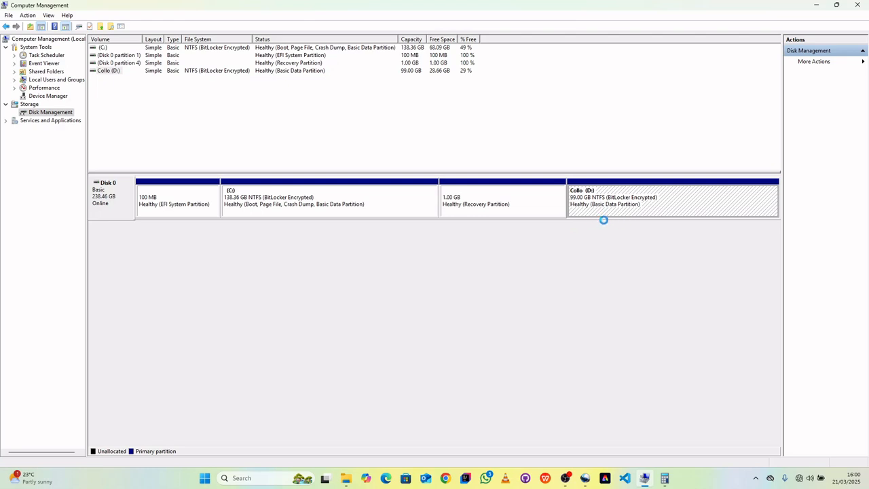
pyautogui.moveTo(643, 482)
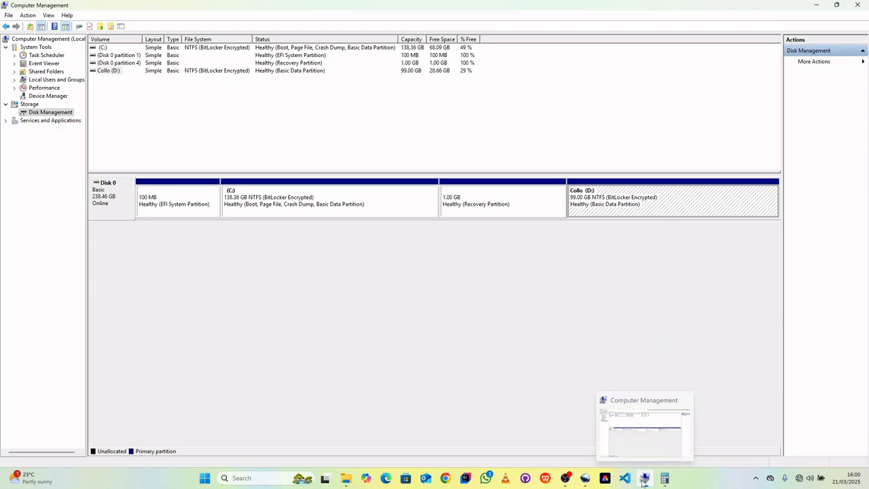
pyautogui.click(643, 482)
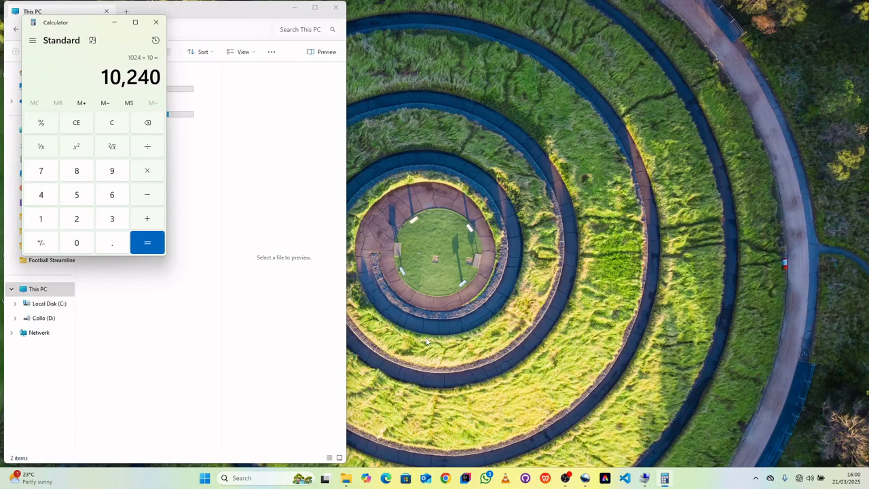
pyautogui.click(644, 478)
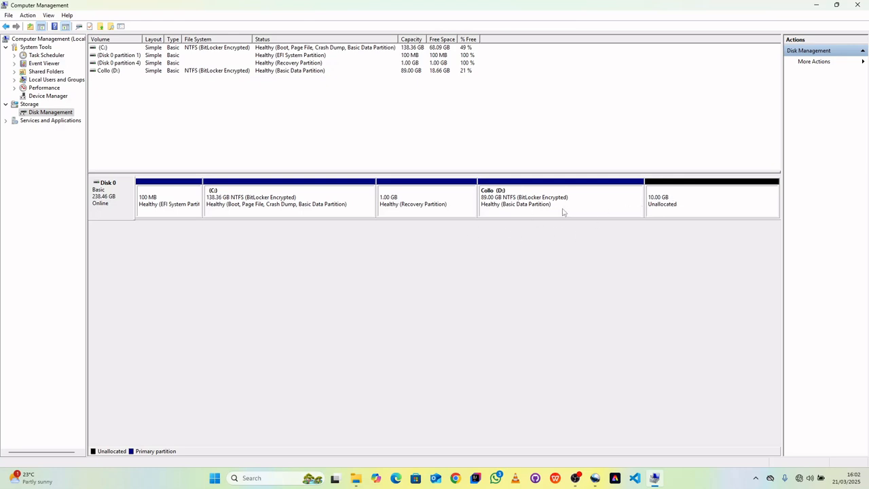
# - Create a 10240 MB simple volume in the unallocated space with drive letter E, quick-formatted as NTFS with default allocation size and label New Volume
pyautogui.rightClick(686, 204)
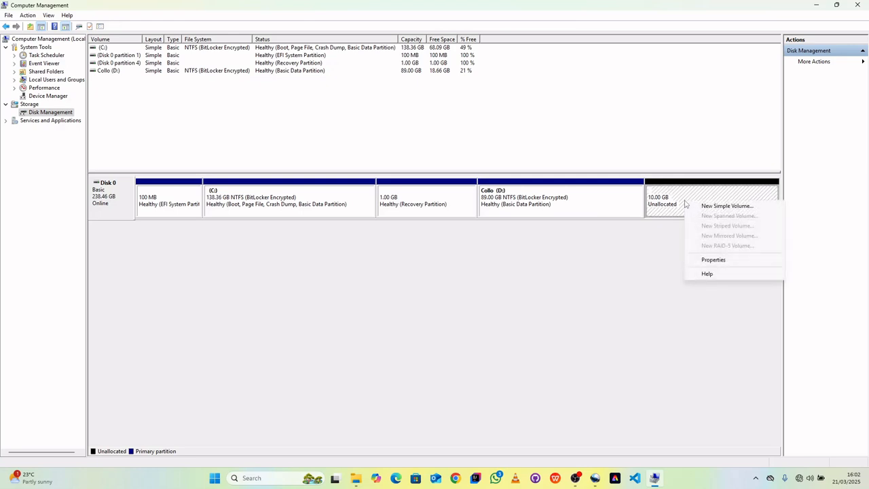
pyautogui.click(718, 206)
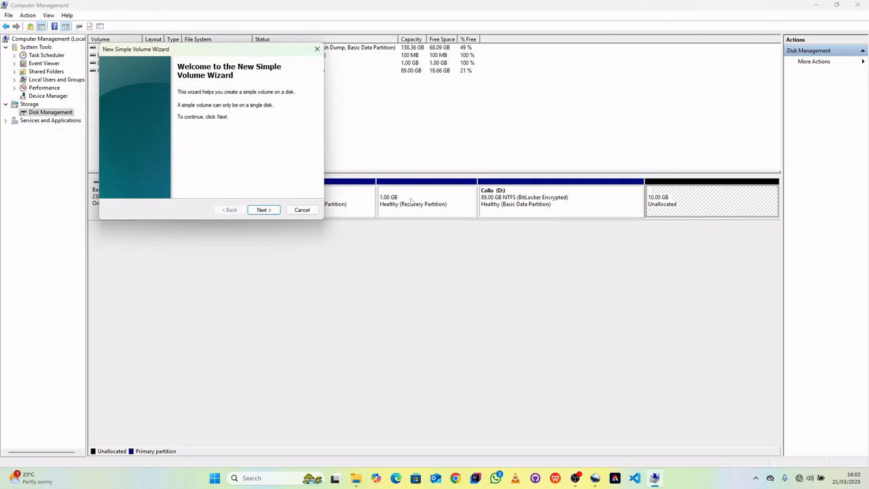
pyautogui.click(264, 210)
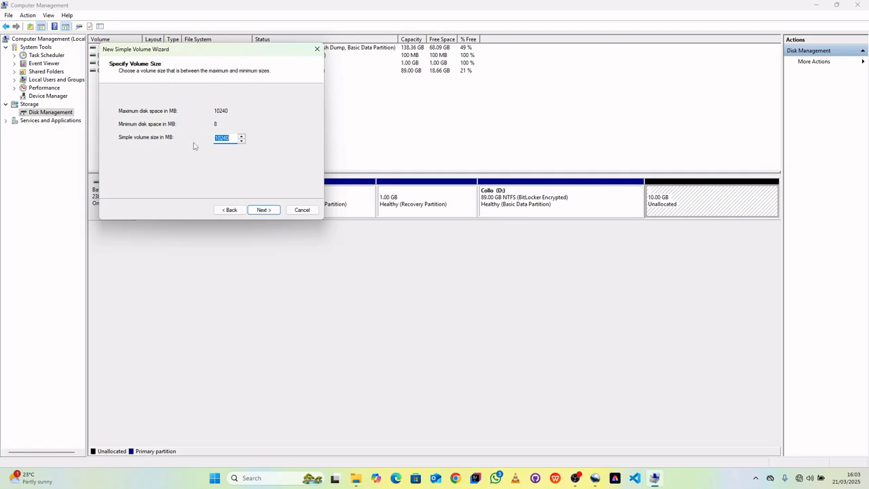
pyautogui.click(263, 210)
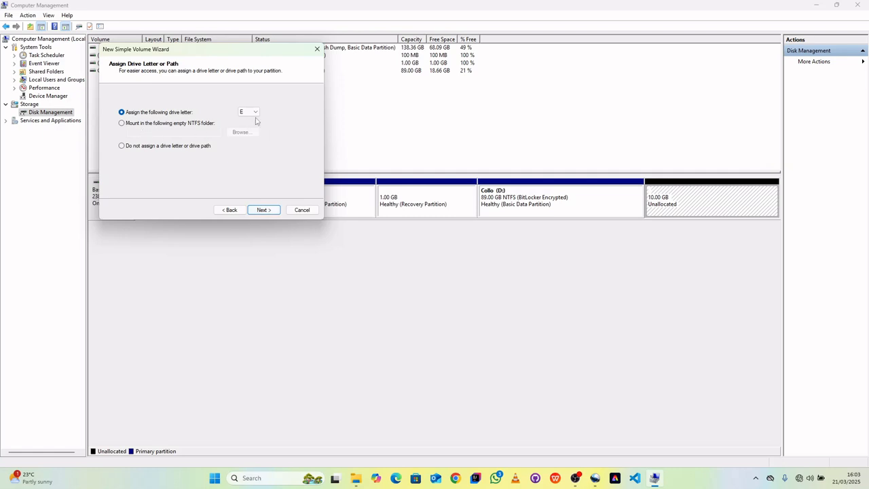
pyautogui.click(273, 209)
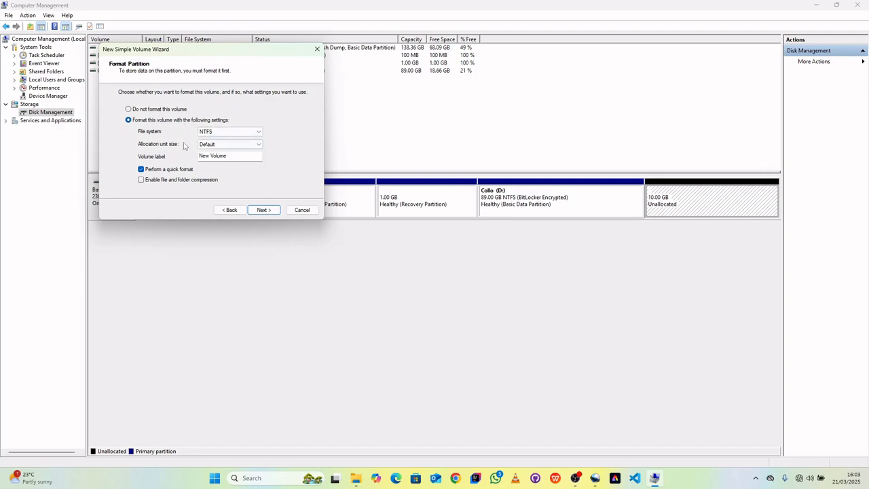
pyautogui.click(266, 210)
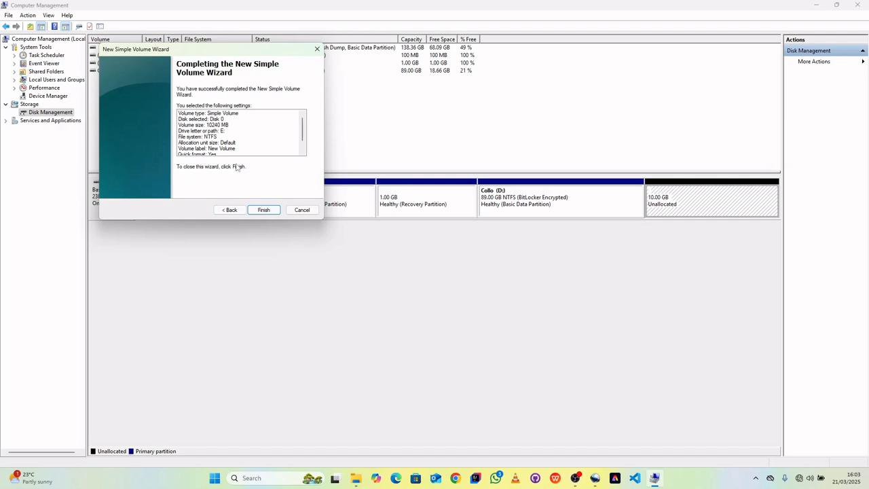
pyautogui.click(263, 210)
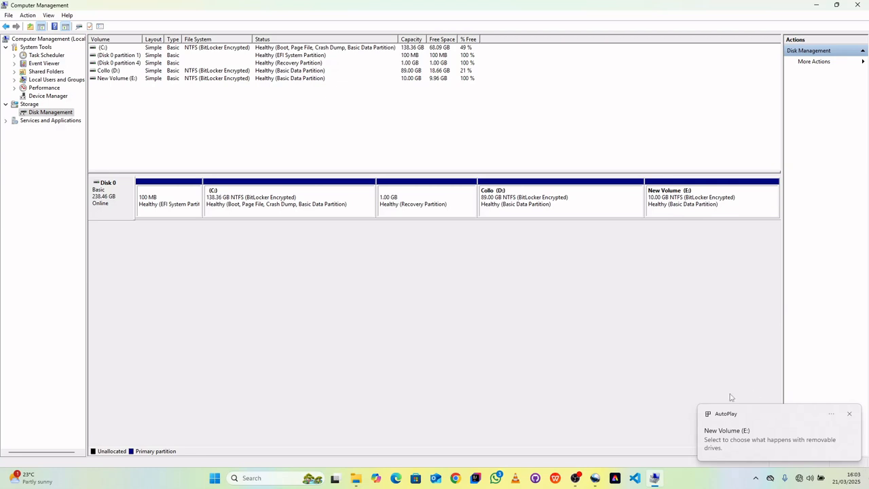
pyautogui.click(849, 414)
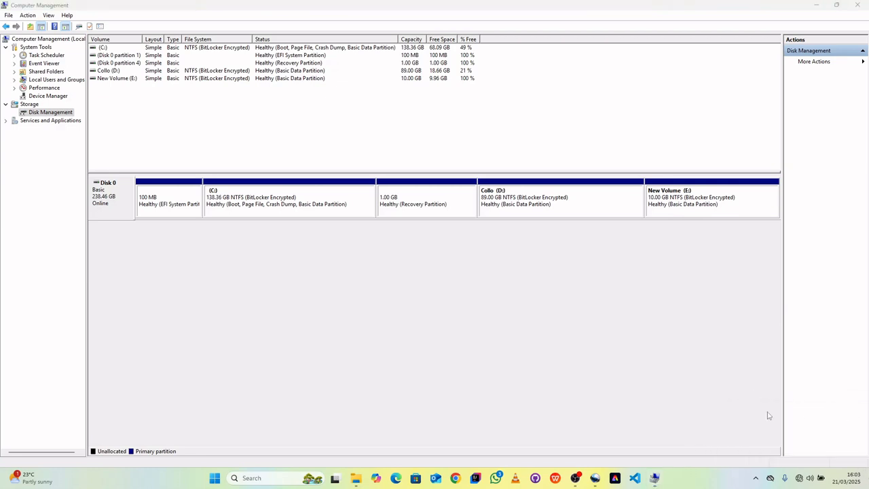
# - Check the drives listed under This PC in File Explorer, and minimize Computer Management and File Explorer to show the desktop
pyautogui.click(816, 5)
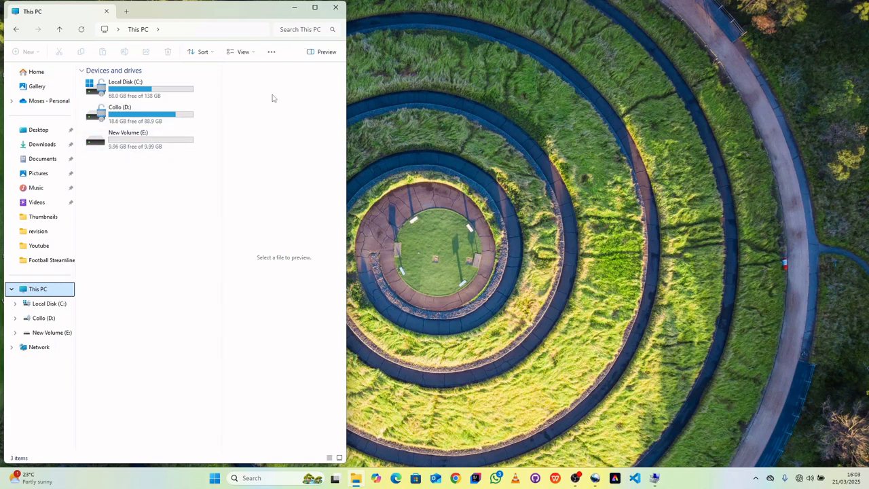
pyautogui.click(314, 7)
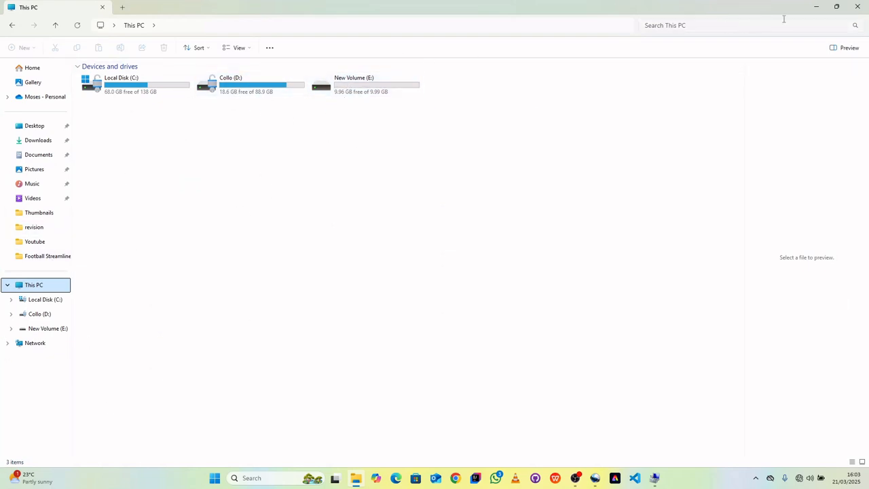
pyautogui.click(838, 7)
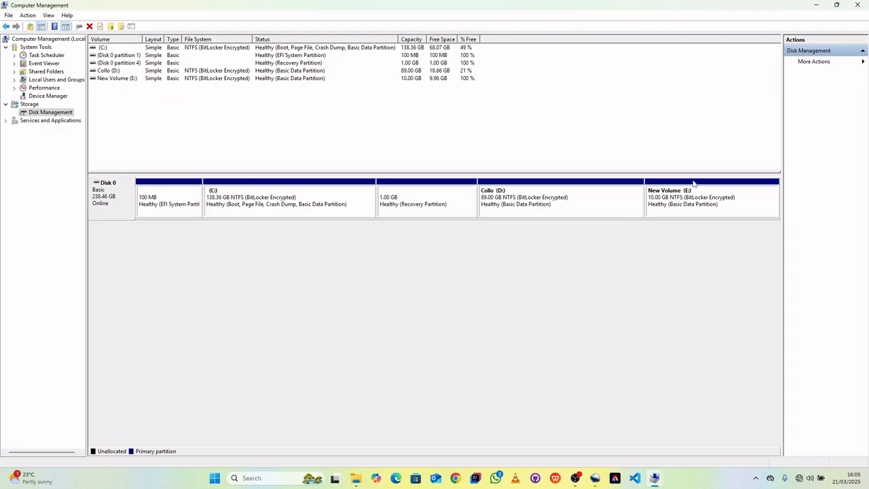
pyautogui.click(817, 5)
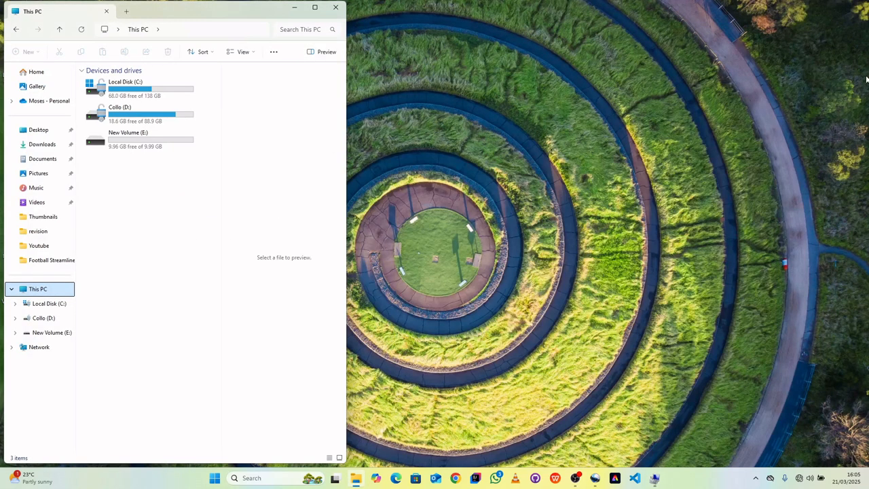
pyautogui.click(294, 7)
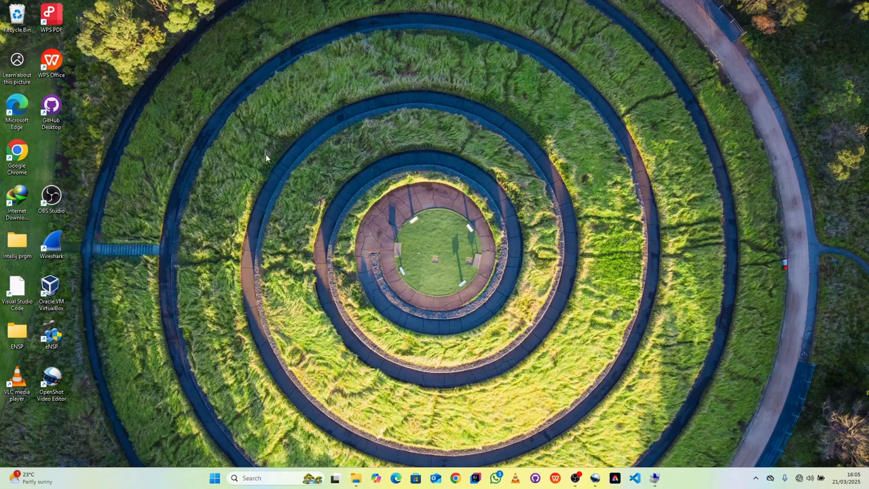